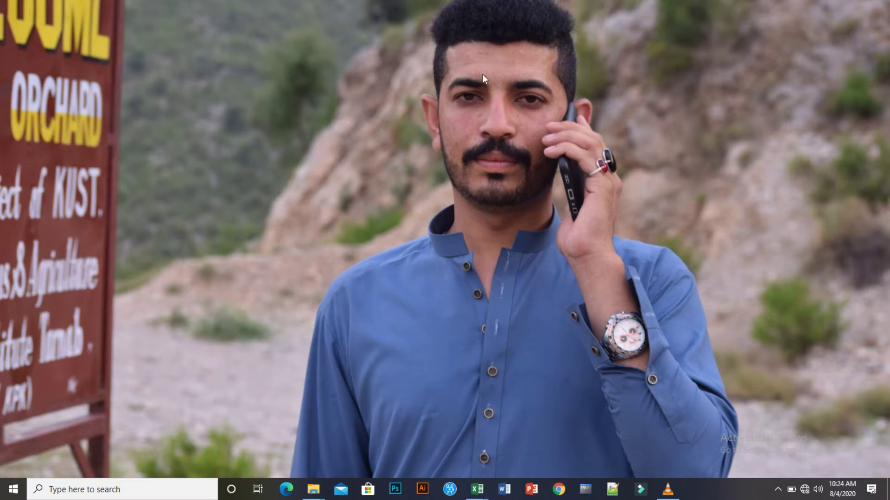
Switch to the Book1 workbook in Excel.
mouse_move(477, 490)
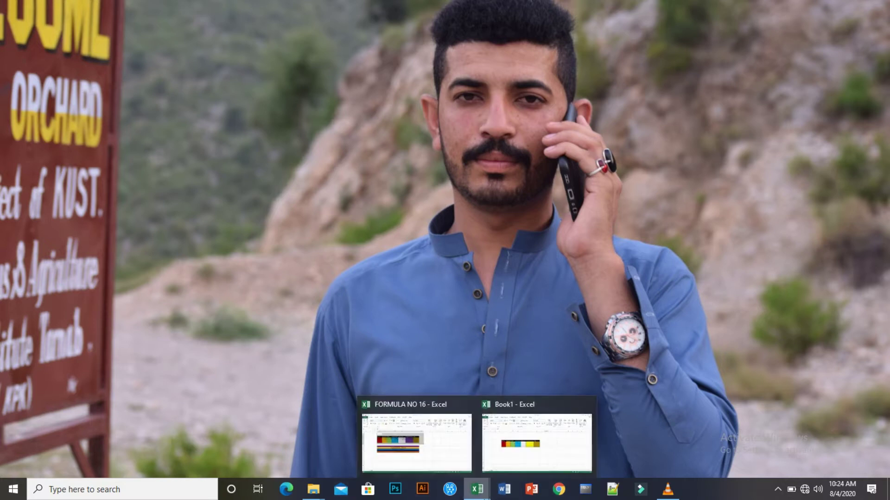
click(533, 448)
click(316, 323)
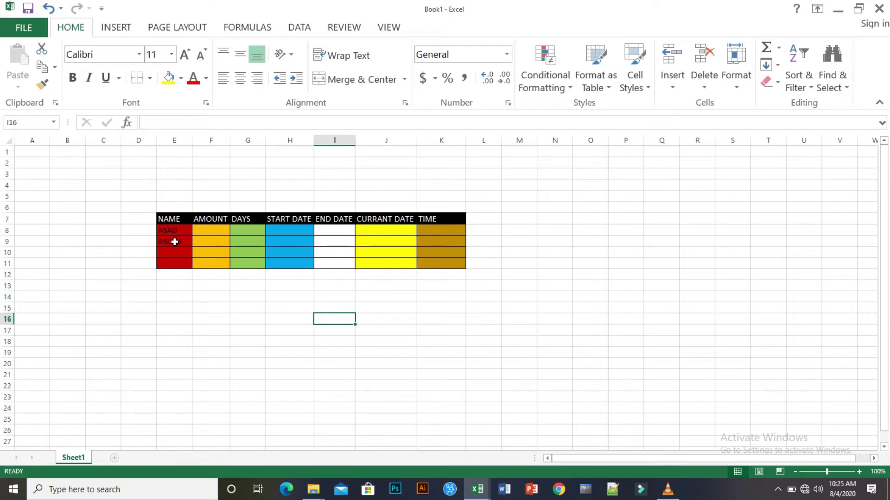
Enter the amounts 150000 in F8 and 45000 in F9 of the AMOUNT column.
click(213, 231)
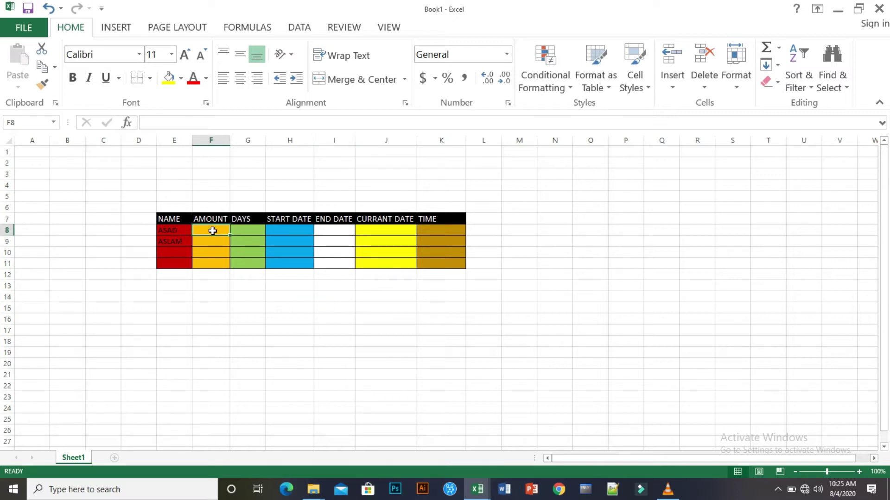
text(15000)
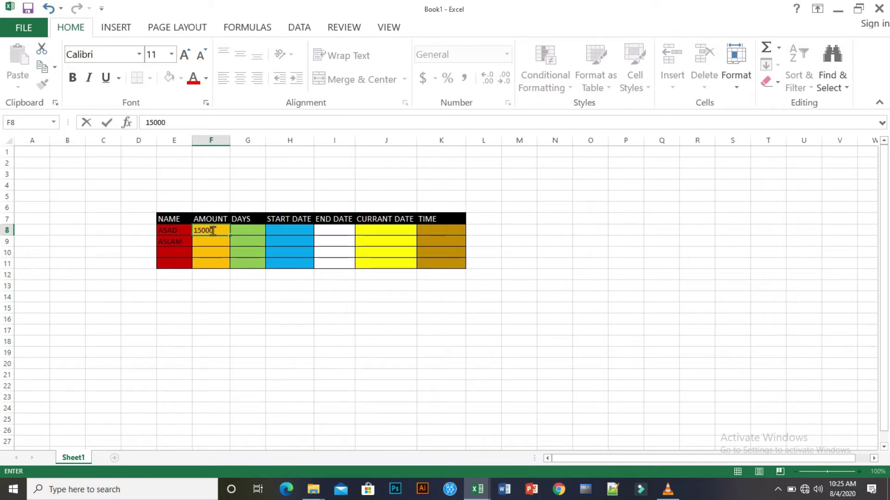
text(0)
key(Return)
text(4)
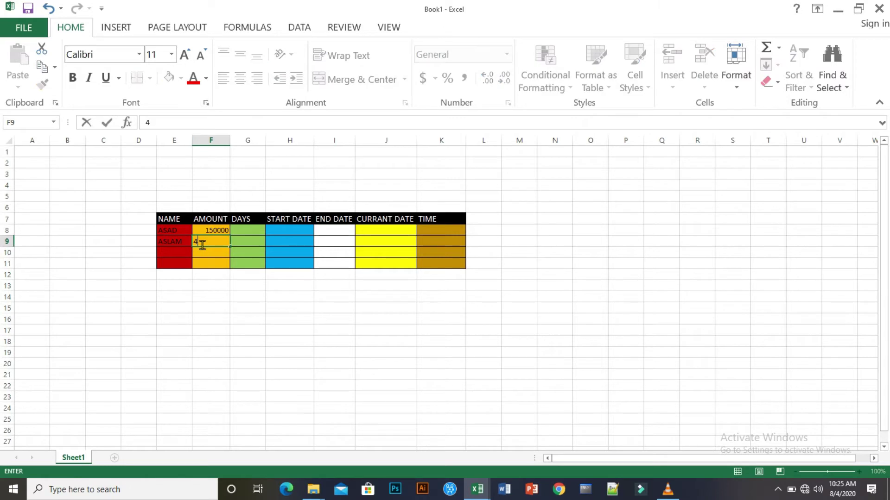
text(5000)
Enter 34 in G8 and 16 in G9 of the DAYS column.
click(252, 232)
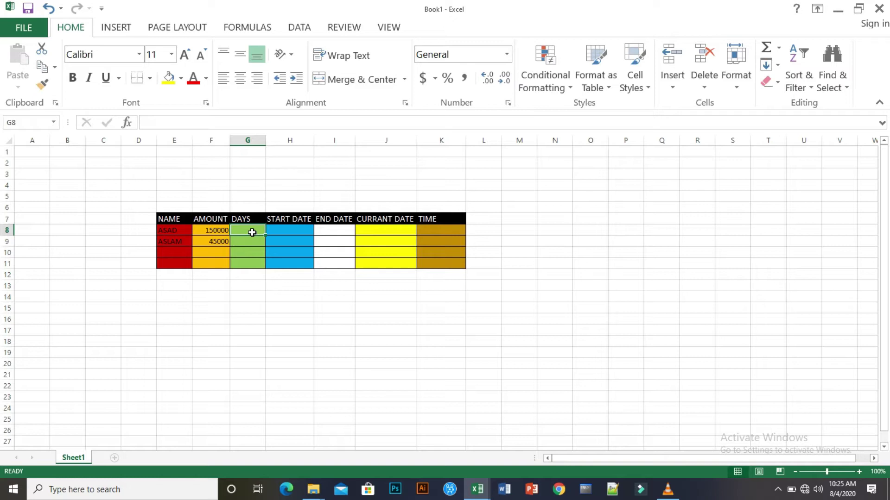
text(34)
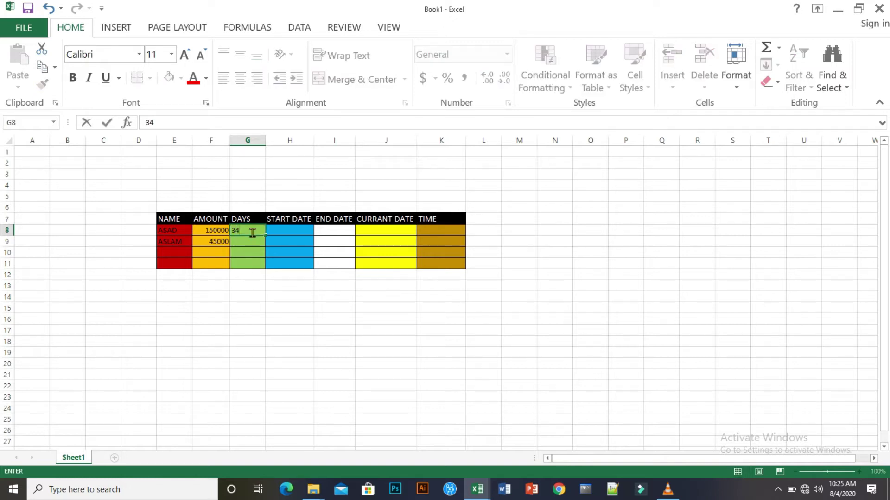
key(Return)
text(16)
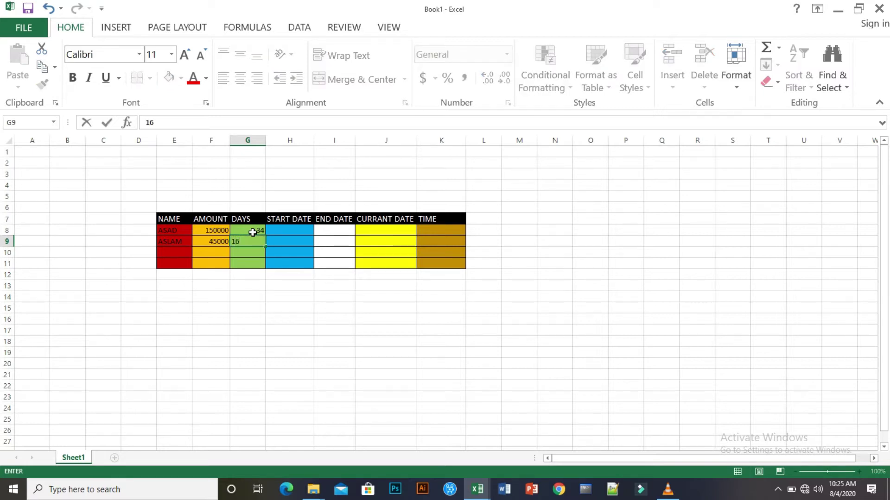
Enter the start dates 6/12/2020 in H8 and 7/28/2020 in H9.
click(289, 231)
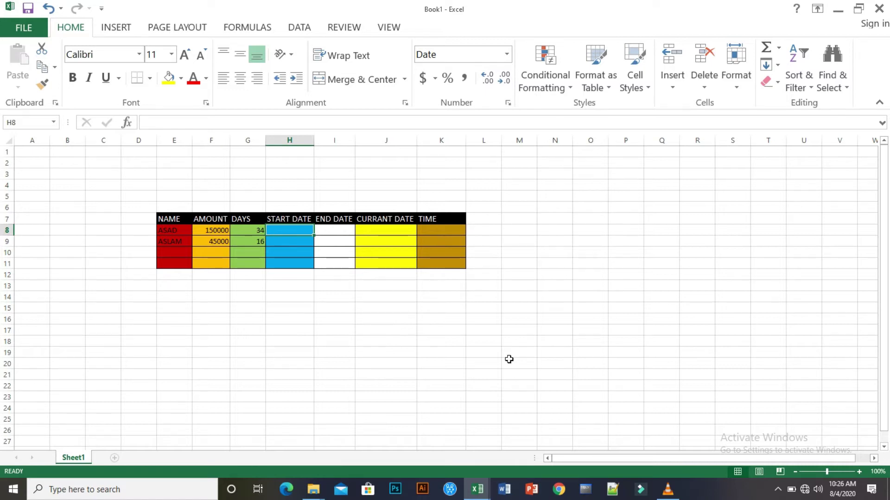
text(6/12/2020)
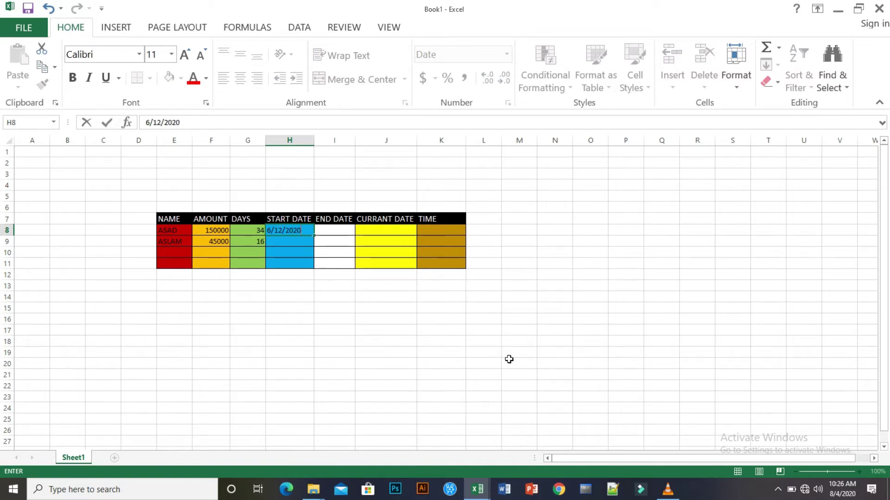
key(Return)
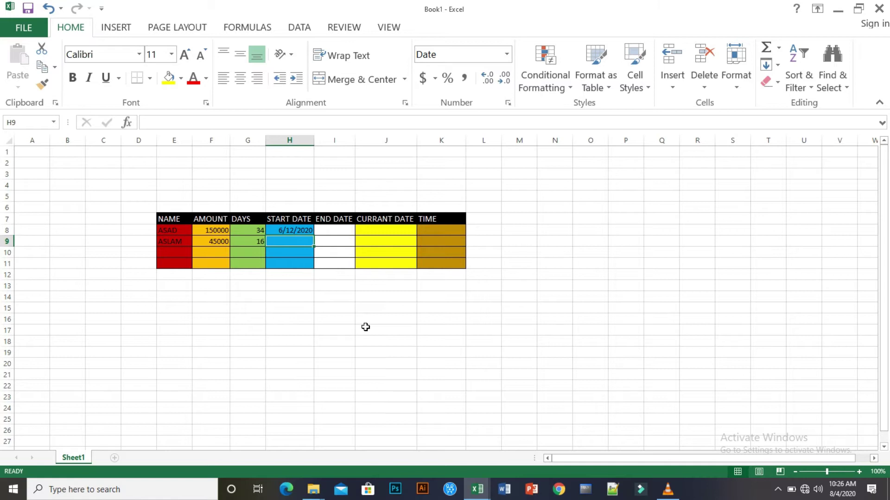
key(F2)
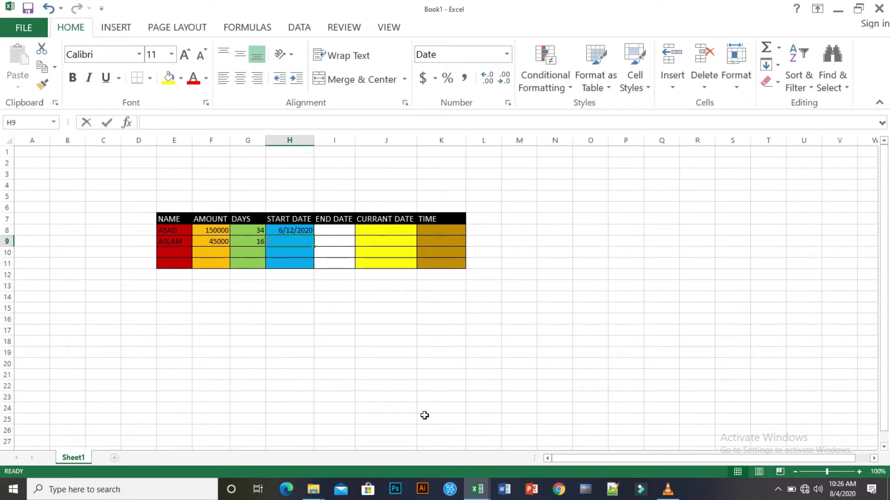
text(728)
key(BackSpace)
text(/28/2020)
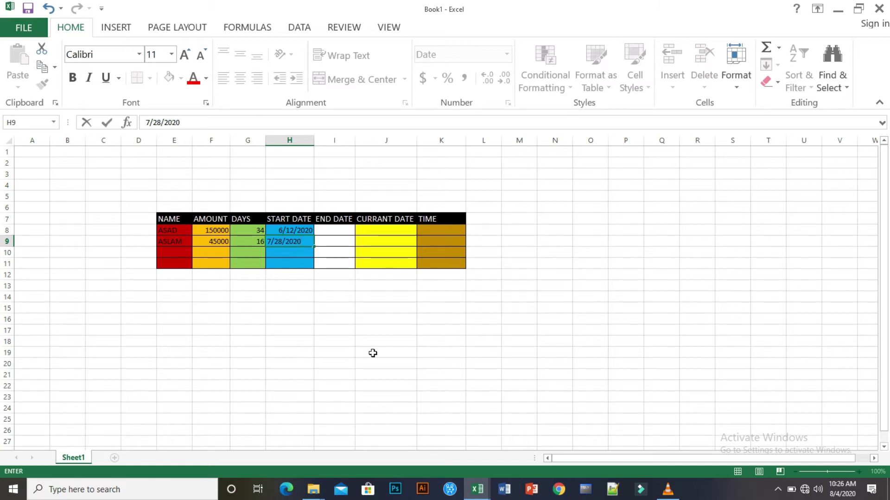
Calculate the end date in I8 with =G8+H8 and fill the formula down to I9.
click(337, 233)
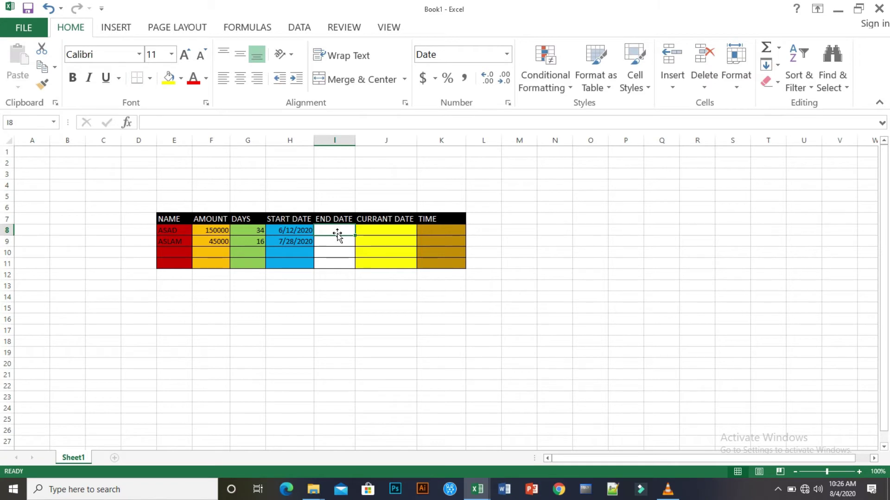
text(=)
click(259, 234)
text(+)
click(290, 232)
key(Return)
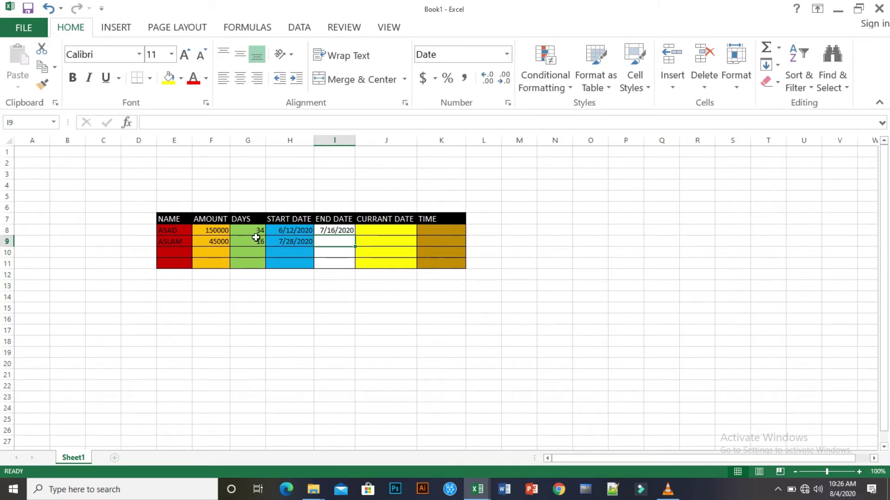
click(340, 231)
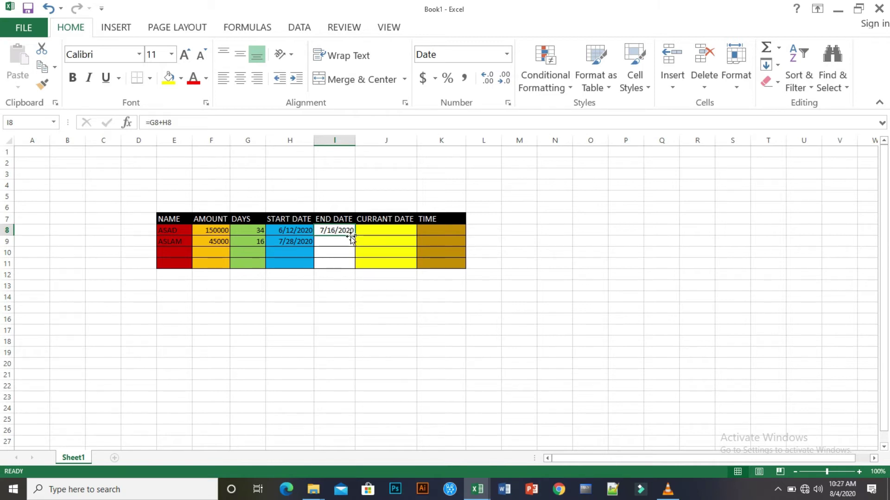
drag(355, 236, 356, 246)
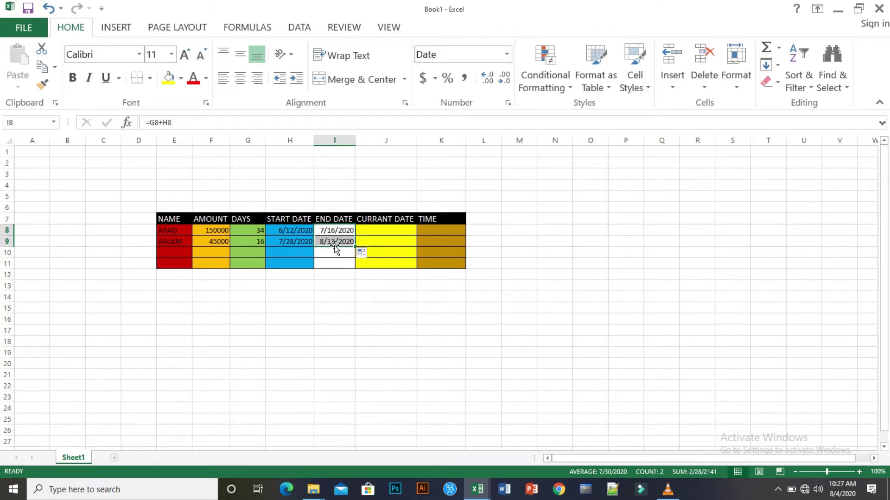
Enter =NOW() in J8 of the CURRANT DATE column and fill it down to J9.
click(384, 231)
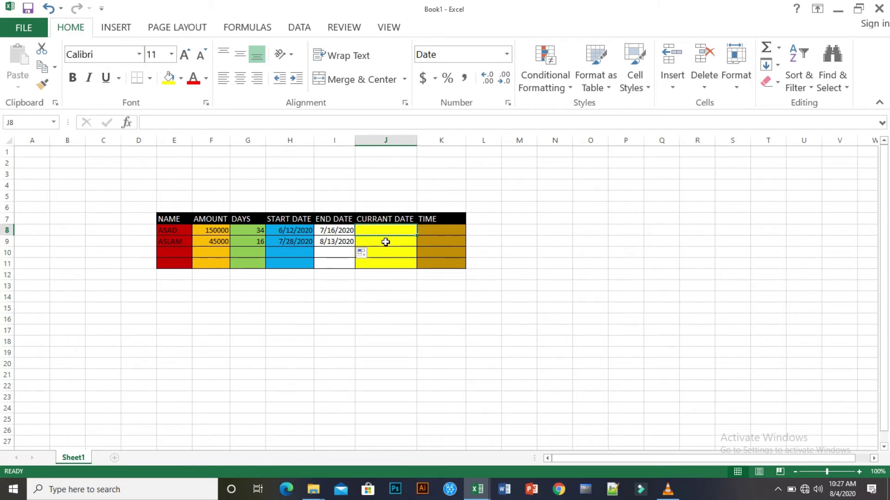
text(=)
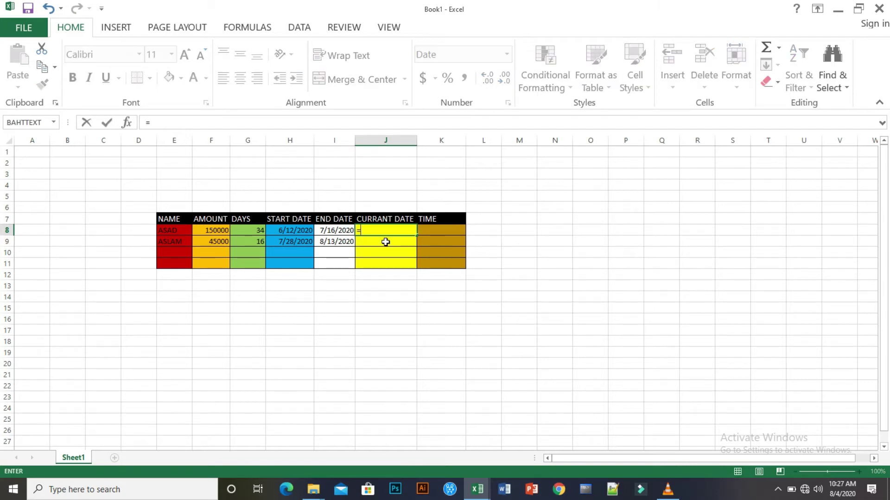
text(to)
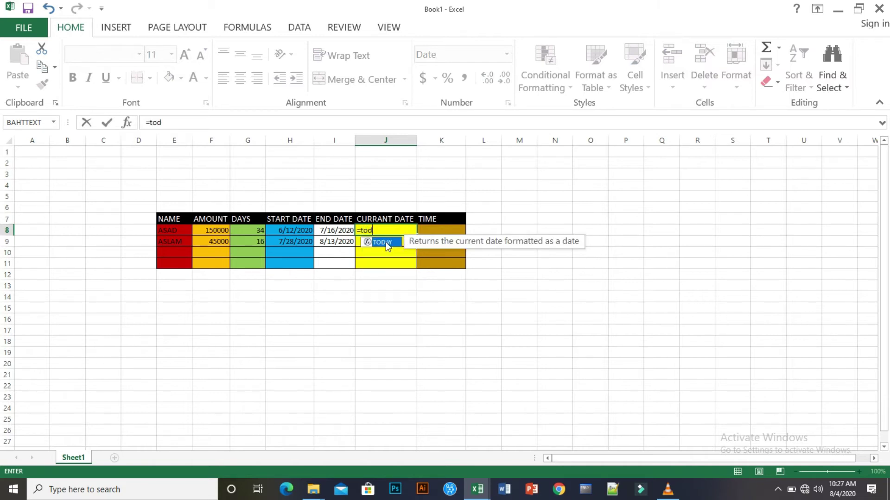
text(d)
key(BackSpace)
key(BackSpace)
key(BackSpace)
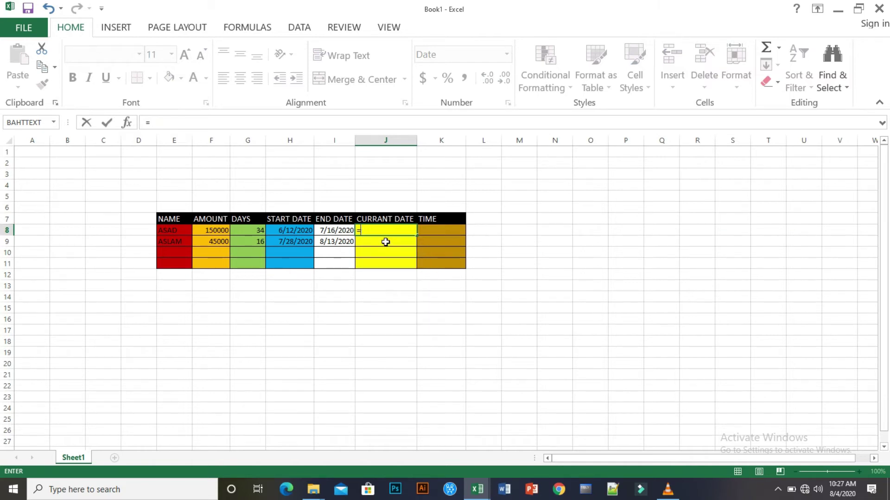
text(now)
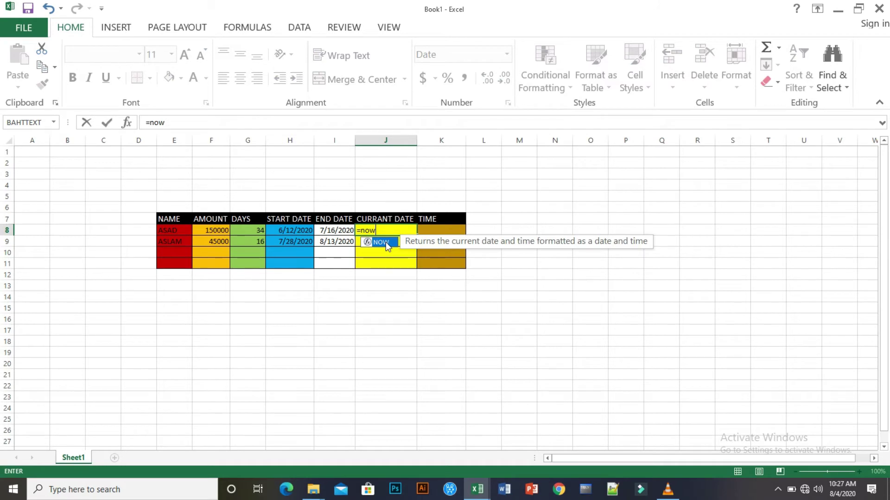
text(())
key(Return)
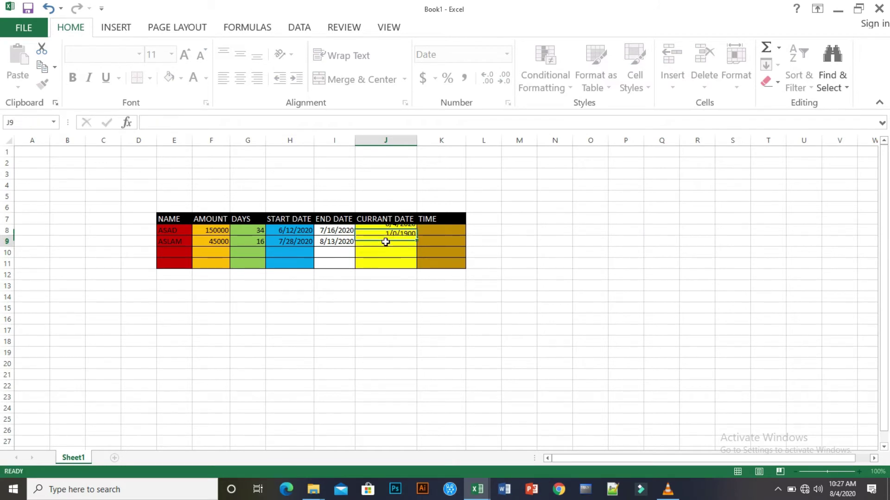
click(410, 231)
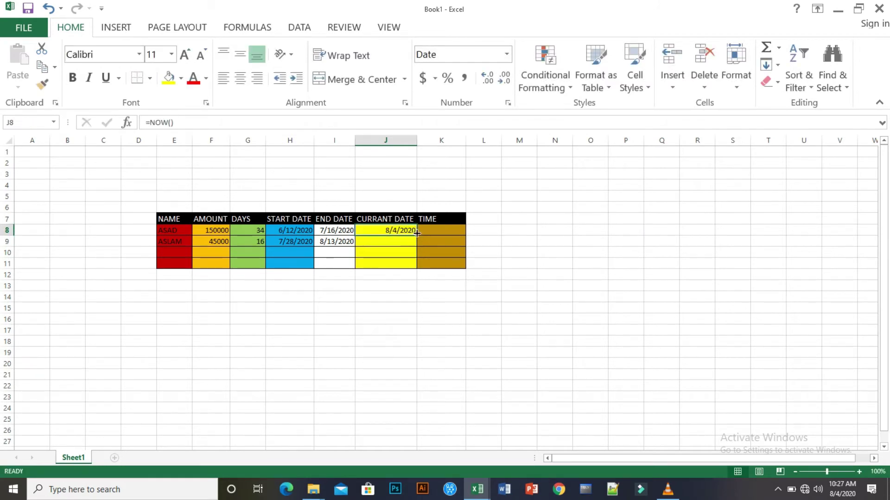
drag(416, 234, 413, 249)
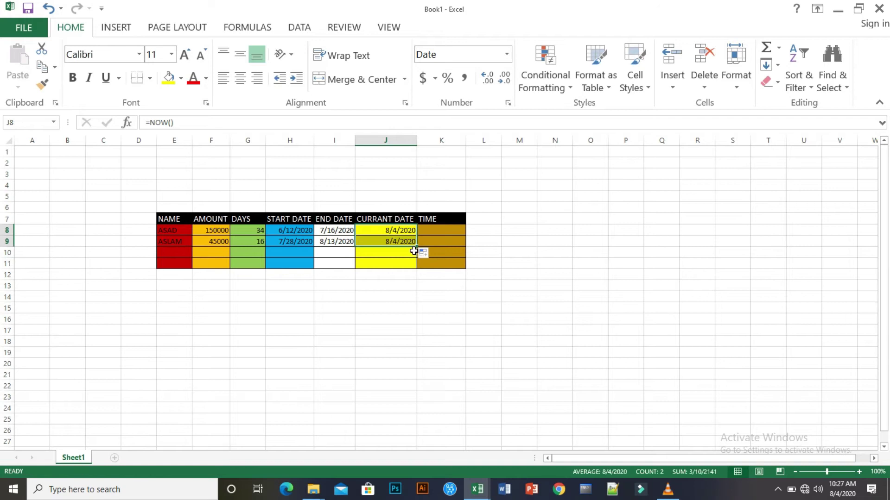
click(438, 231)
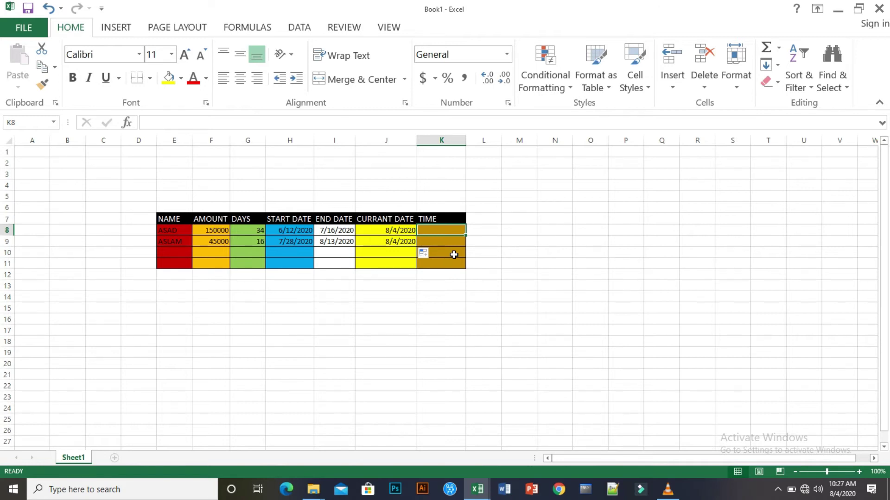
text(=)
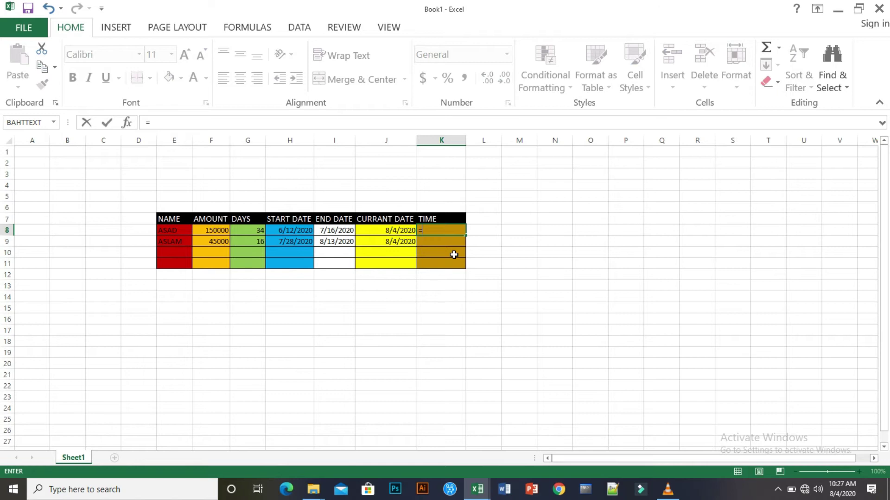
text(if)
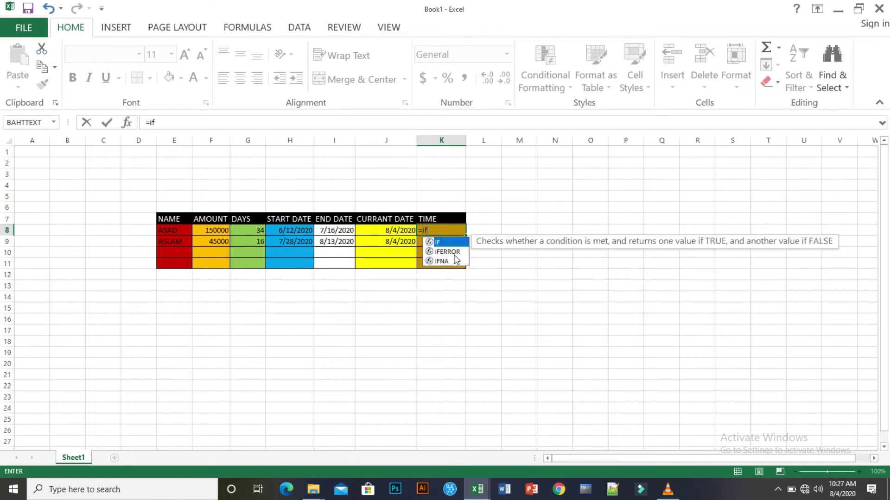
text(()
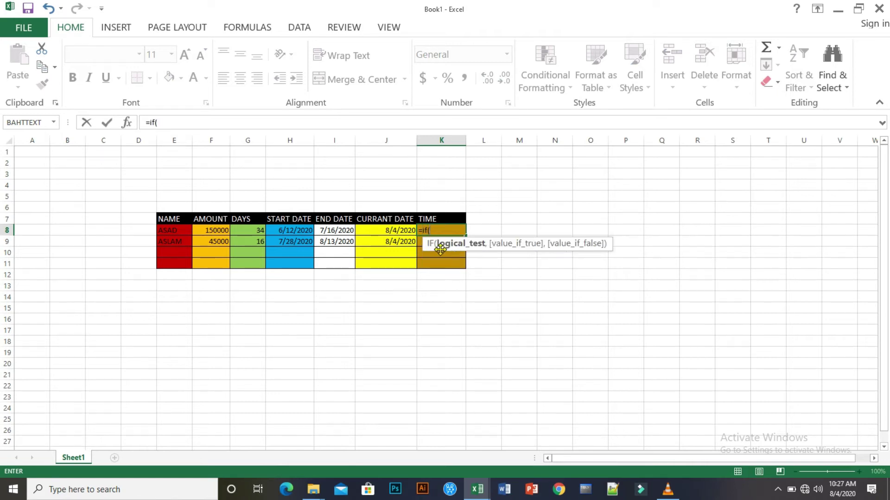
drag(449, 216, 450, 231)
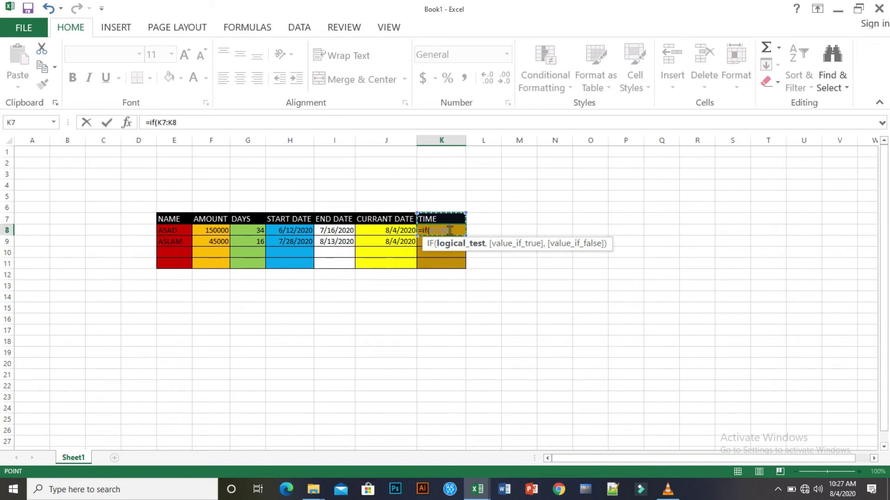
key(BackSpace)
key(BackSpace)
key(BackSpace)
key(BackSpace)
key(BackSpace)
key(BackSpace)
key(BackSpace)
key(BackSpace)
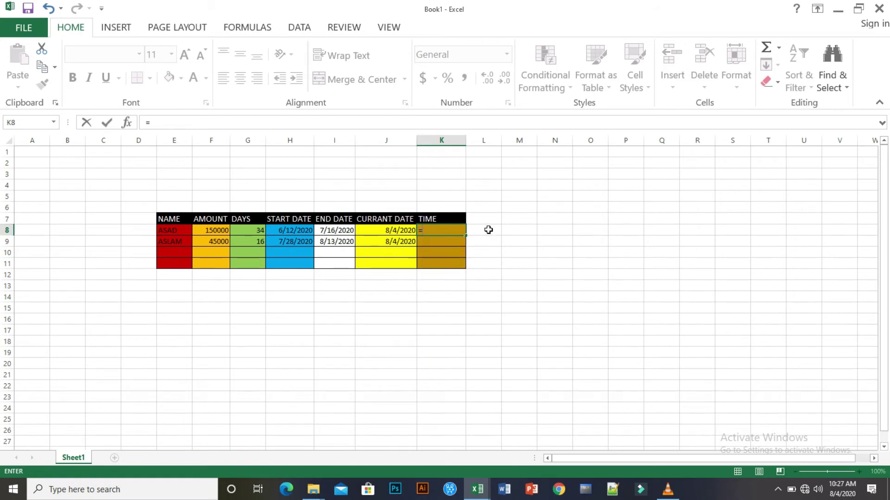
key(BackSpace)
Change the fill of the TIME cells K8:K11 to a lighter gold theme colour.
click(436, 227)
click(437, 228)
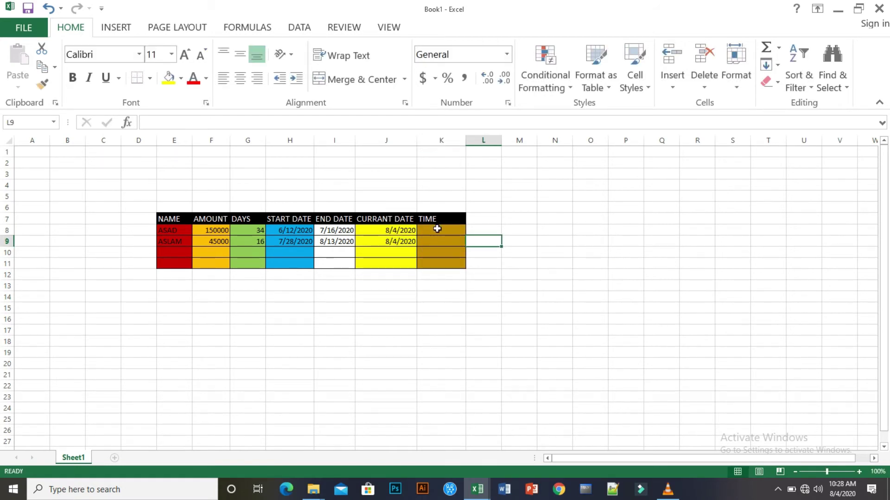
drag(437, 228, 441, 262)
click(181, 79)
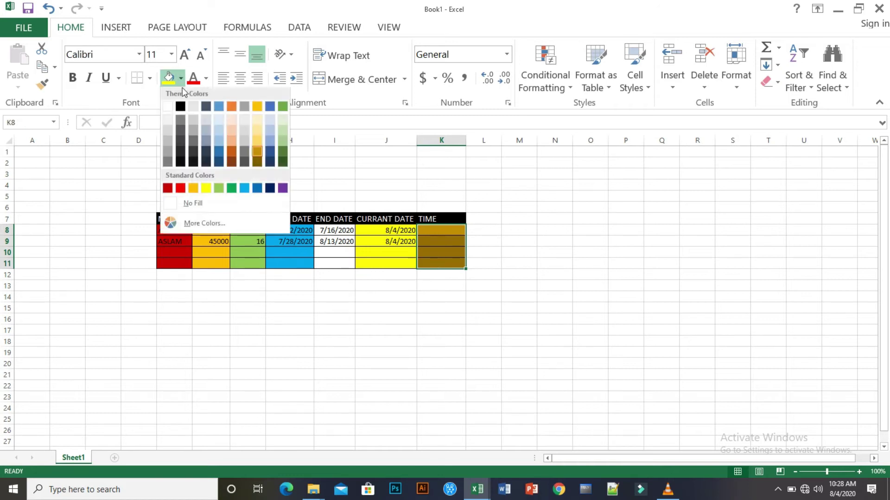
click(259, 147)
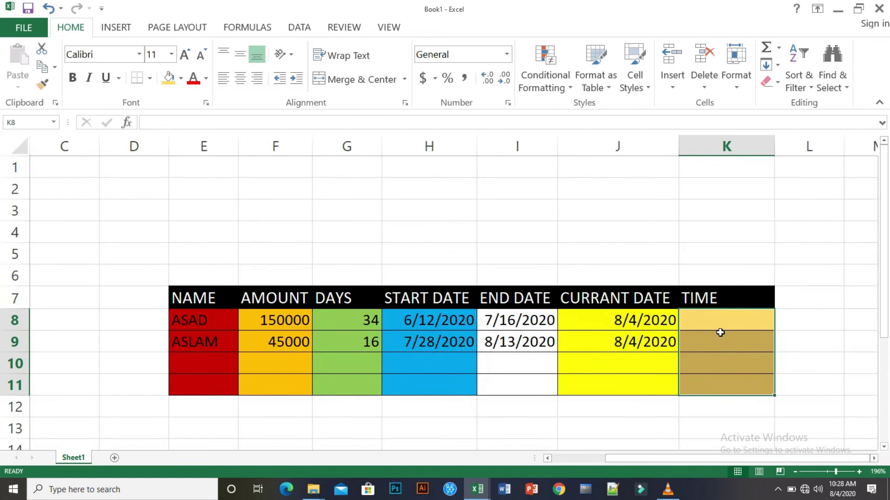
Start an IF formula in K8 of the TIME column with the test J8>I8, comparing the current date with the end date.
click(717, 324)
text(=)
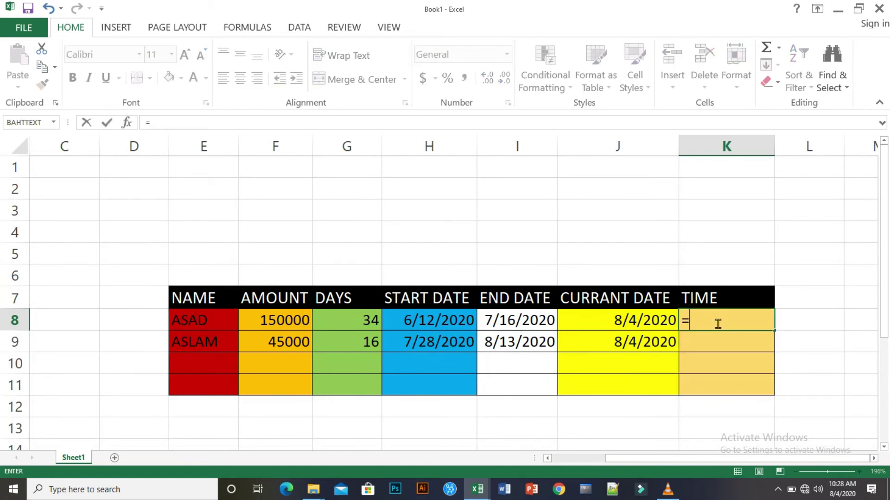
text(if()
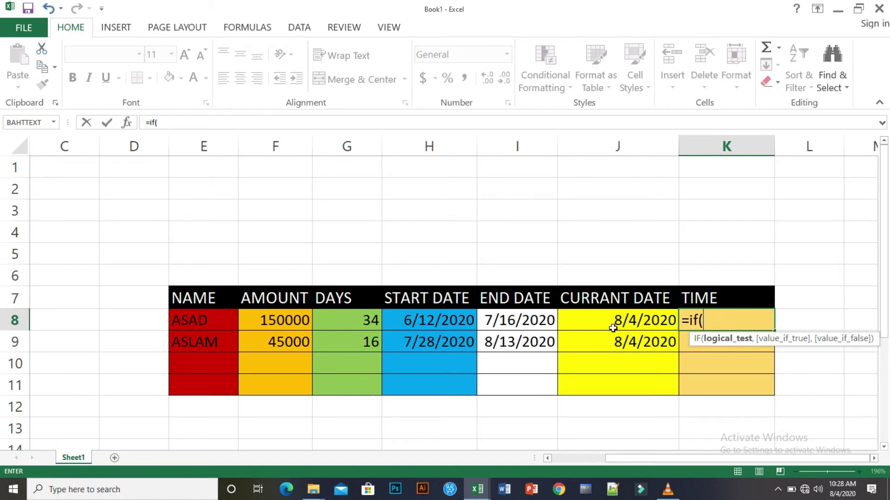
click(618, 324)
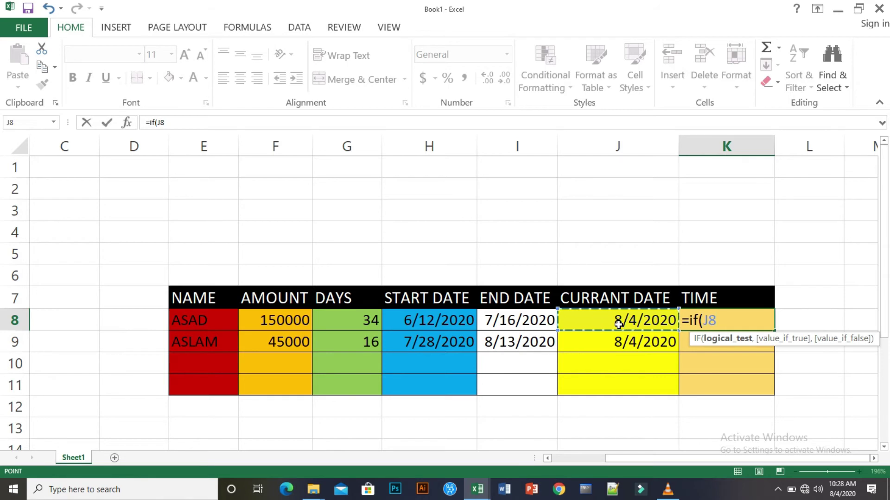
text(>)
click(512, 323)
Continue the K8 formula after I8 with ="its time to pay the money", including the closing comma.
text(="time is)
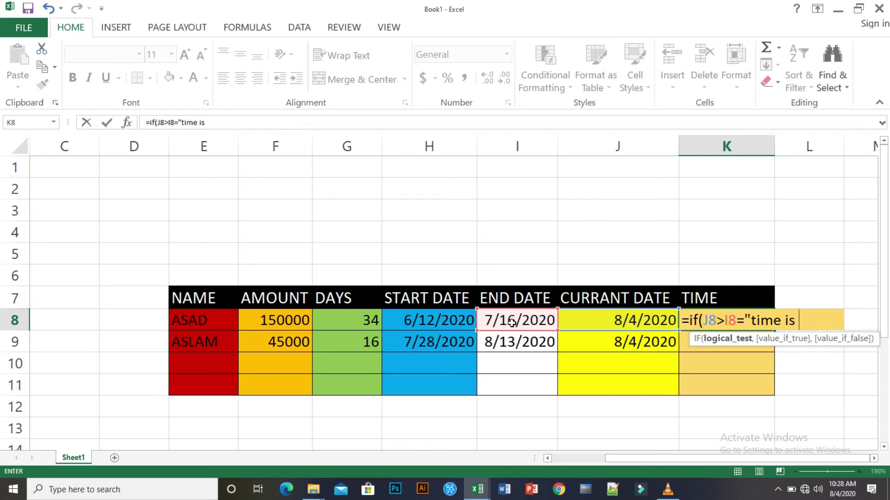
key(BackSpace)
key(BackSpace)
key(BackSpace)
key(BackSpace)
key(BackSpace)
key(BackSpace)
key(BackSpace)
key(BackSpace)
text(id)
key(BackSpace)
key(BackSpace)
text(its )
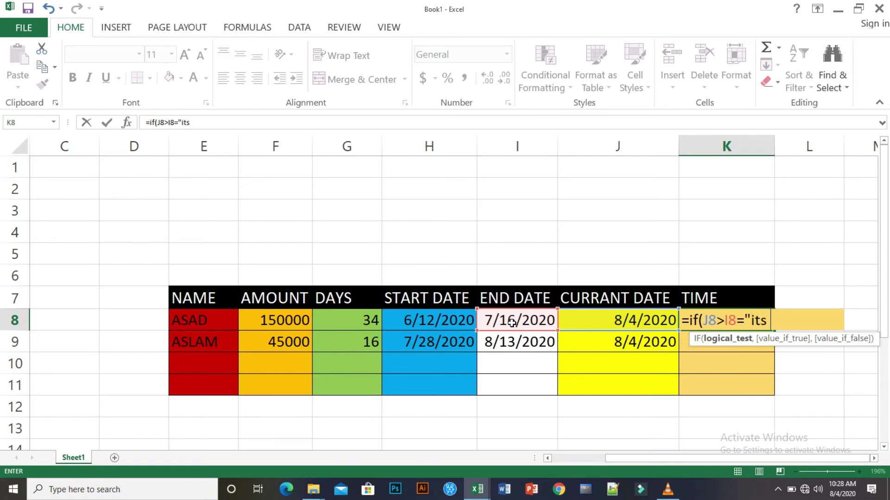
text(time to )
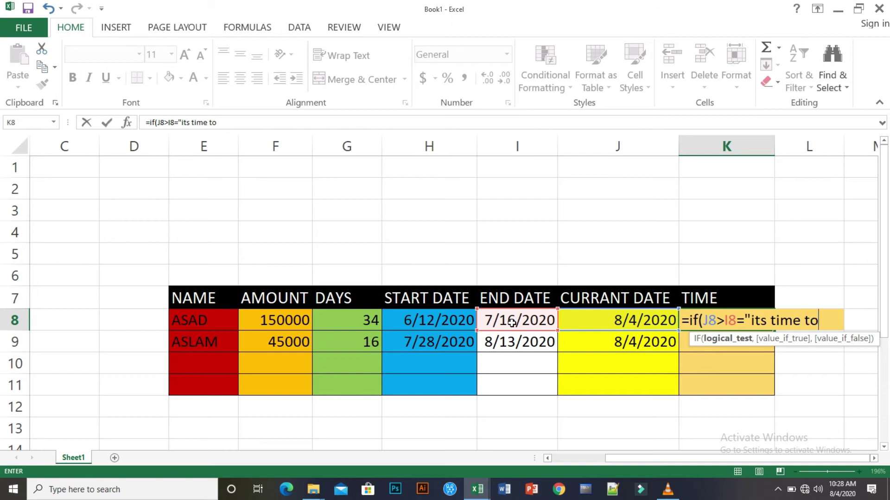
text(pay t)
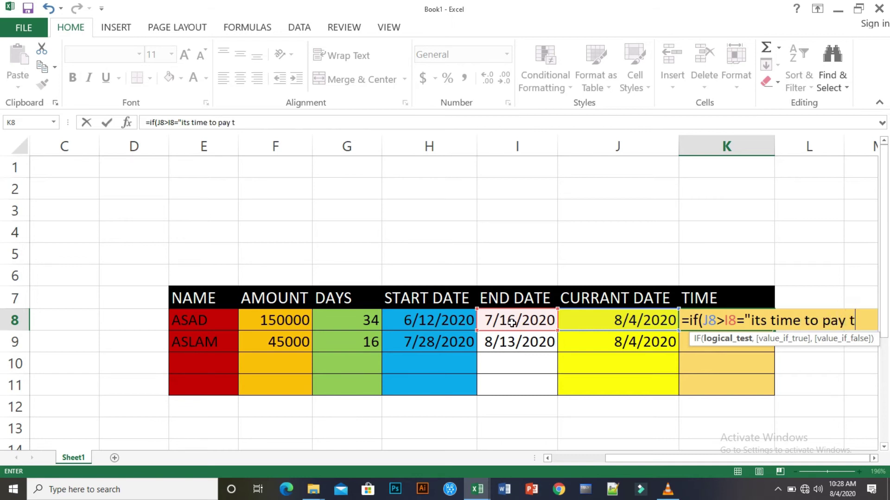
text(he money)
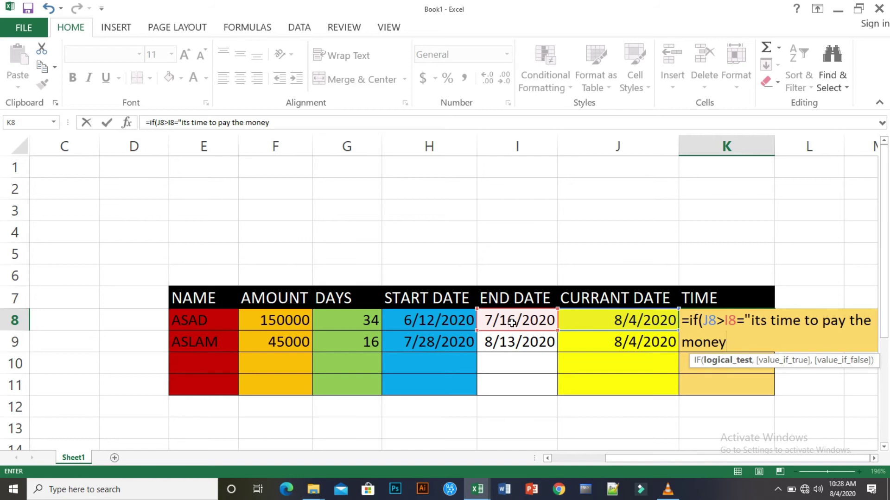
text(",)
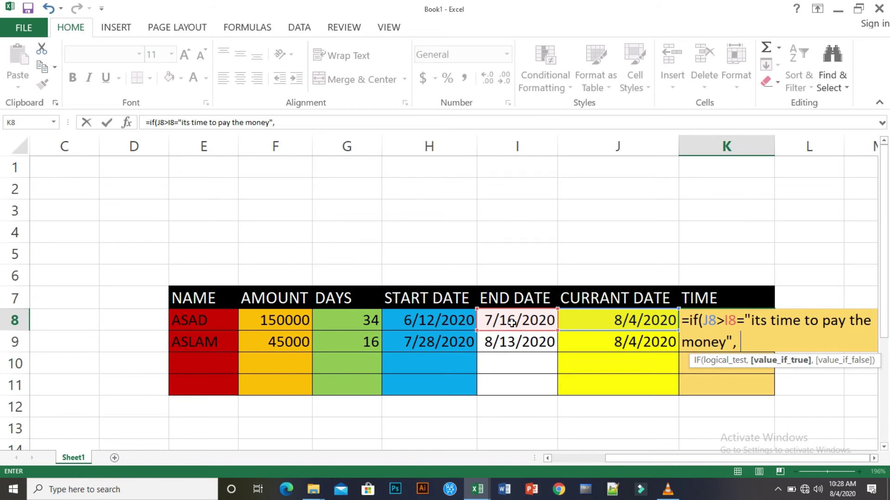
Add "time is remaining" as the last argument of the K8 formula, close the parenthesis and enter it.
text( ")
text(time is remain)
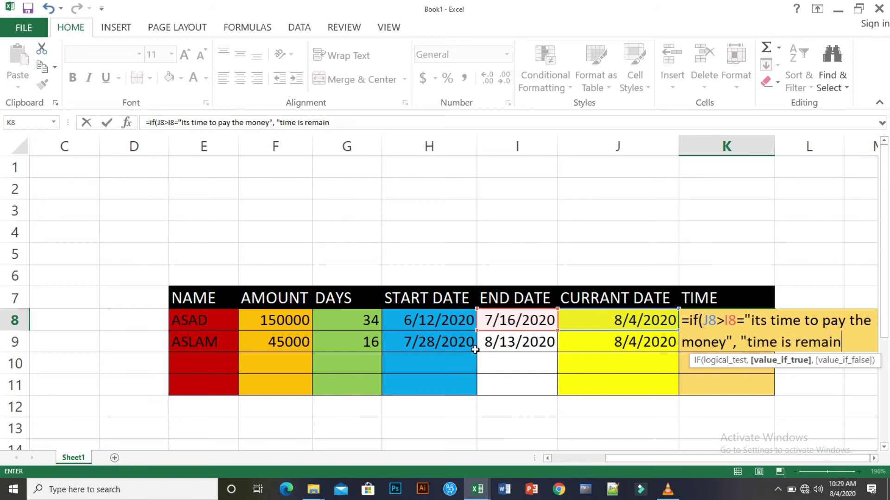
text(ing"))
key(Return)
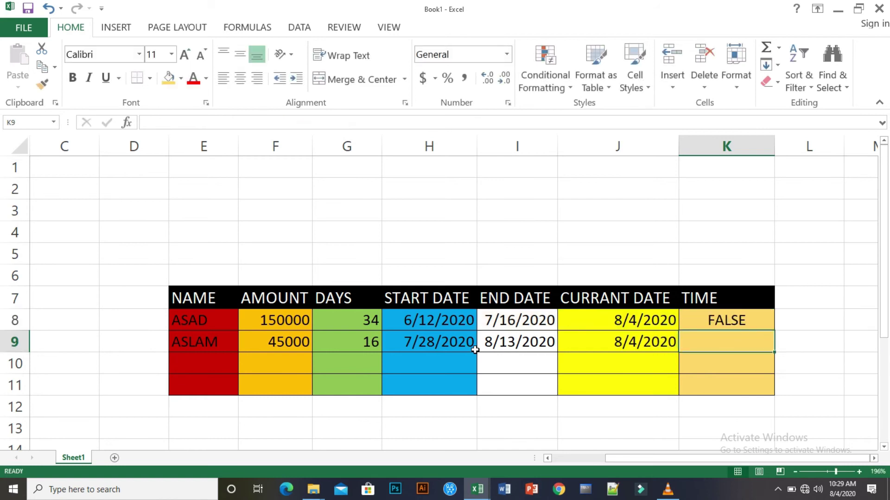
Check the K8 formula against the FORMULA NO 16 workbook and fill it down to K9.
click(739, 320)
double_click(742, 326)
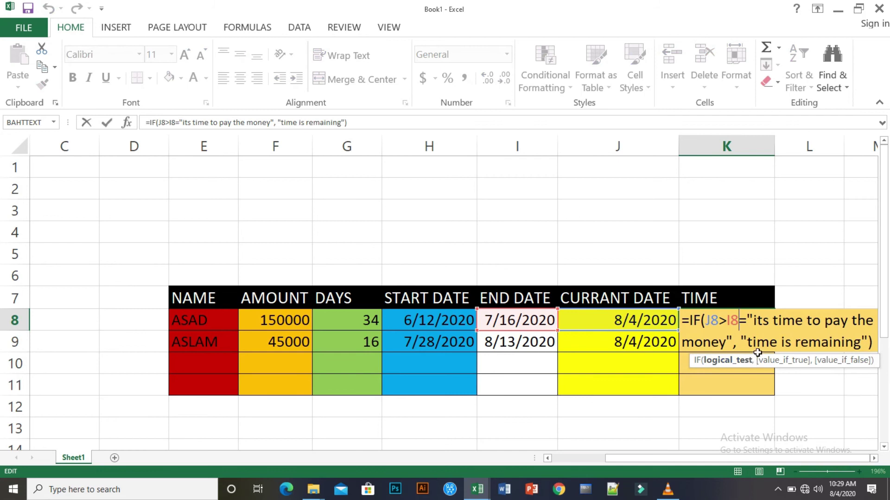
mouse_move(482, 492)
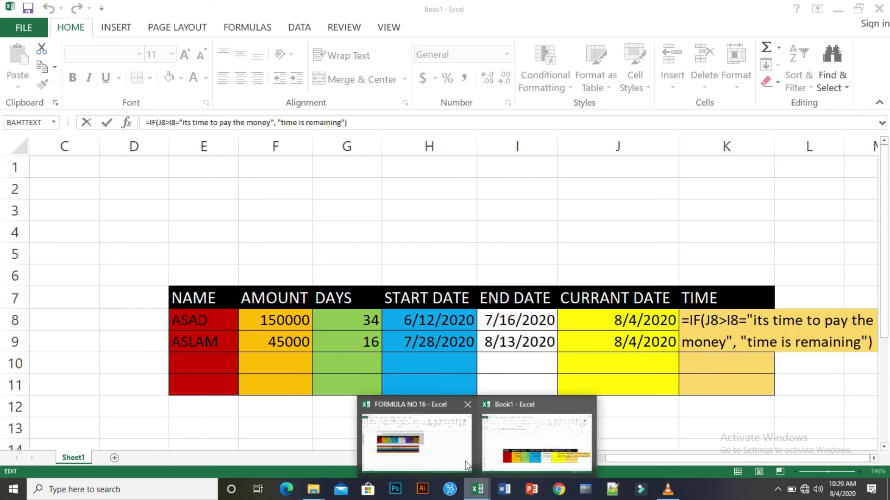
click(417, 435)
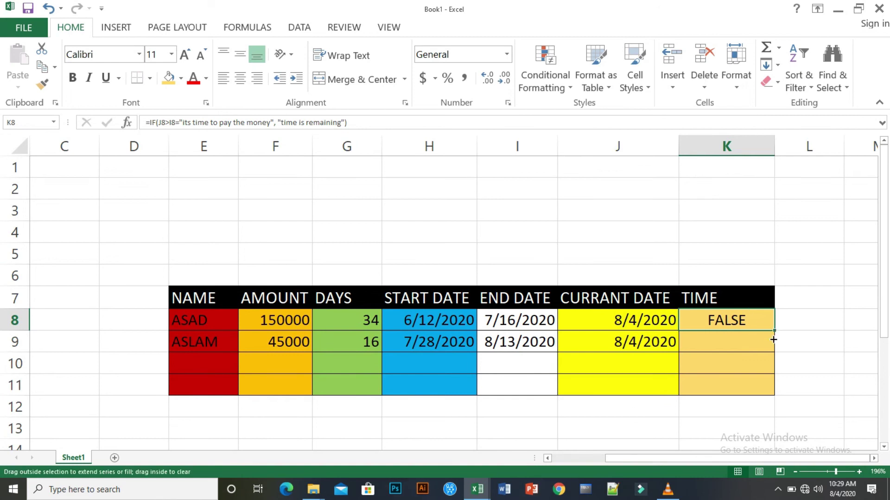
drag(773, 330, 770, 348)
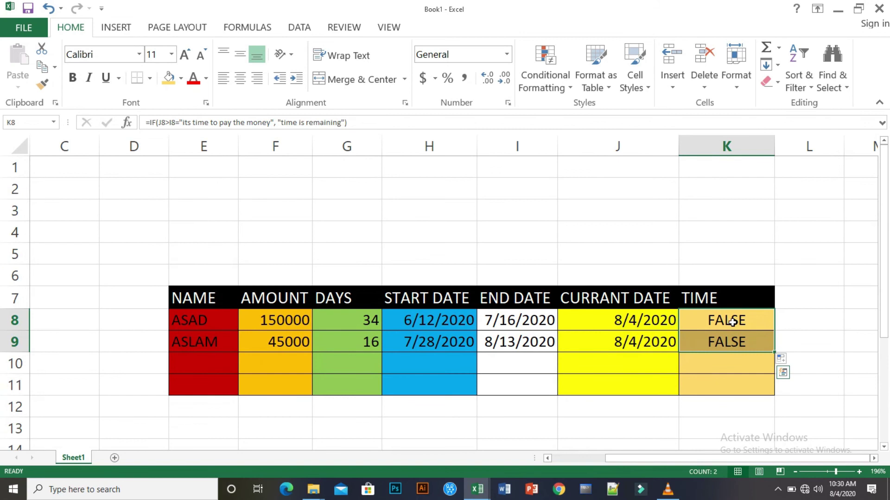
Correct the K8 formula to =IF(J8>I8,"its time to pay the money", "time is remaining") by replacing the second equals sign with a comma.
double_click(729, 329)
click(748, 321)
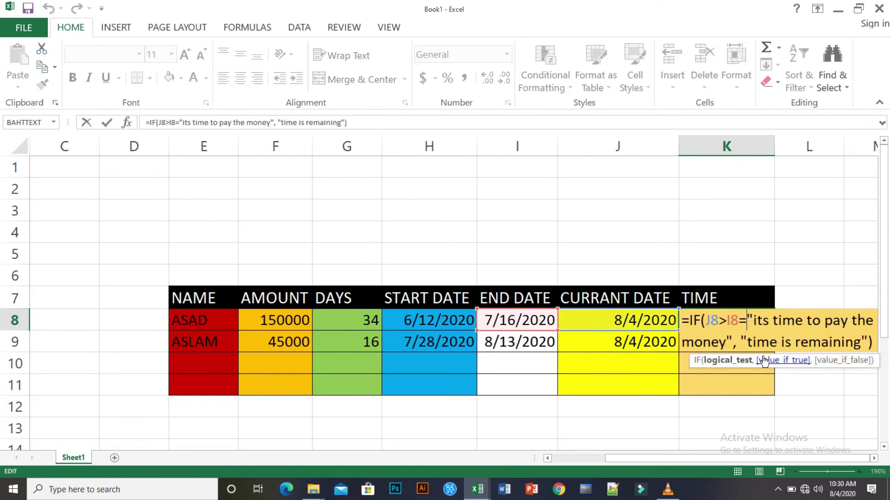
key(BackSpace)
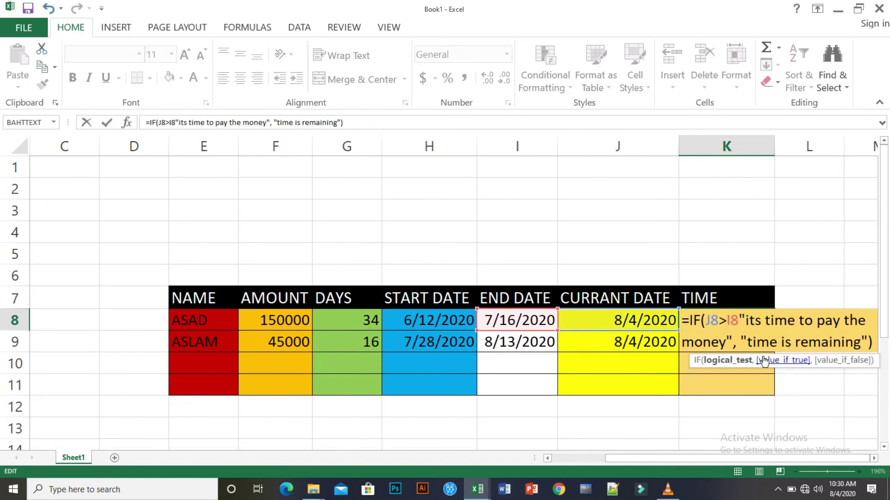
text(,)
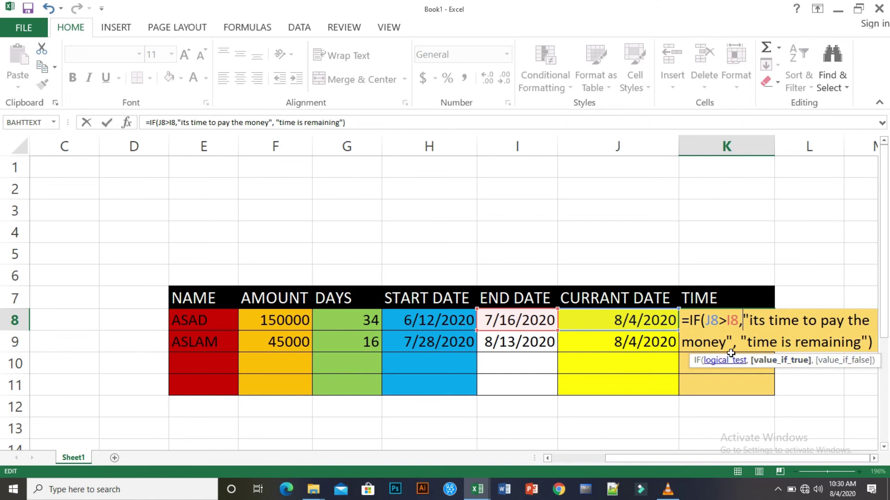
click(872, 345)
key(Return)
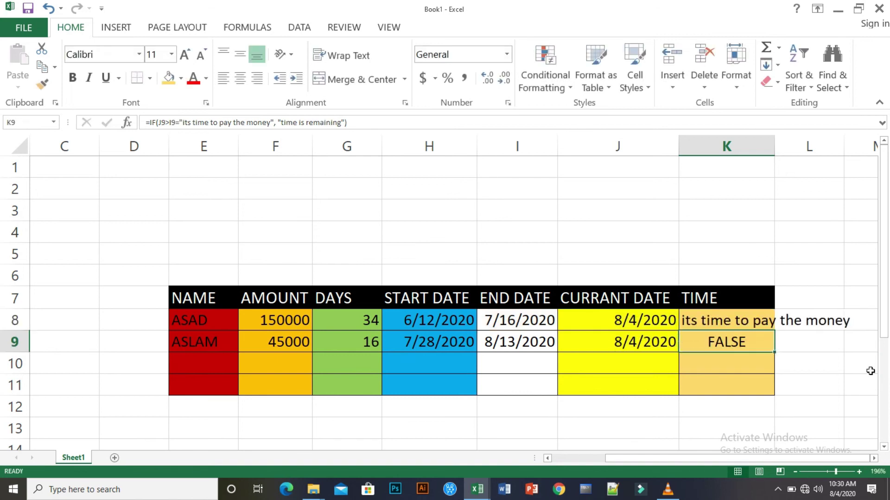
Autofit the width of column K and fill the corrected K8 formula down to K9.
double_click(775, 147)
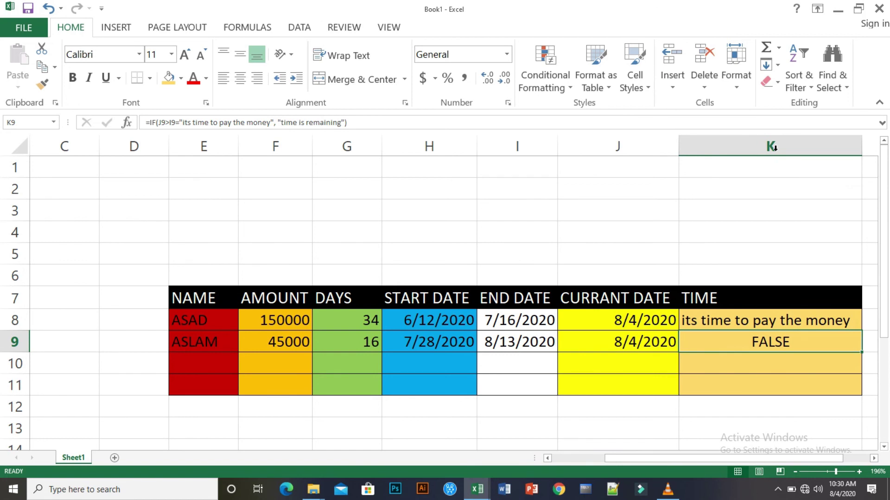
click(815, 325)
drag(862, 330, 858, 347)
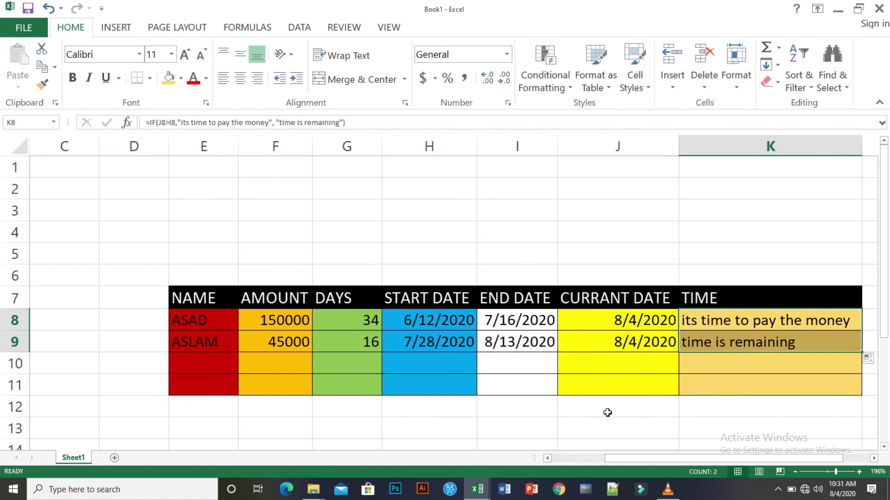
click(602, 387)
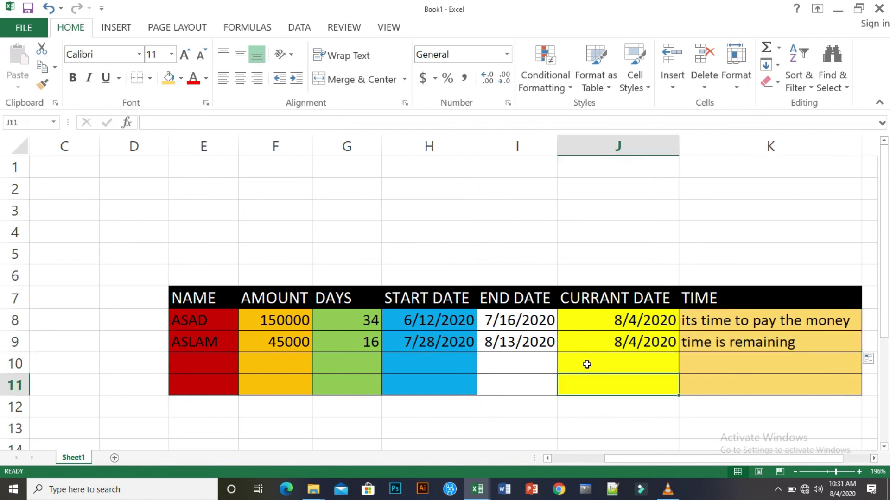